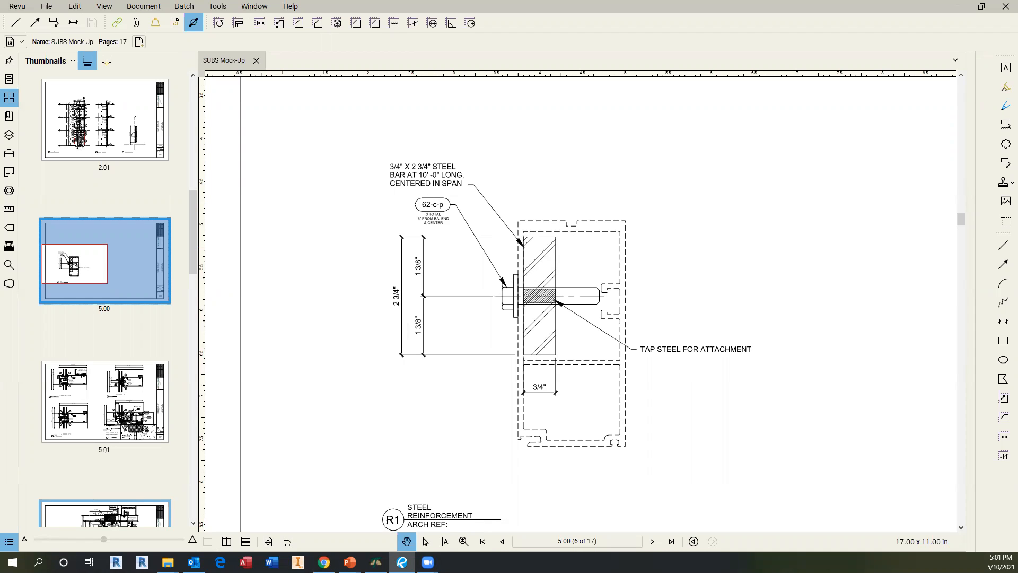
Switch to the Takeoff Program in Access, maximize it, and set the current release to Shop Use BS.
drag(1017, 180, 516, 173)
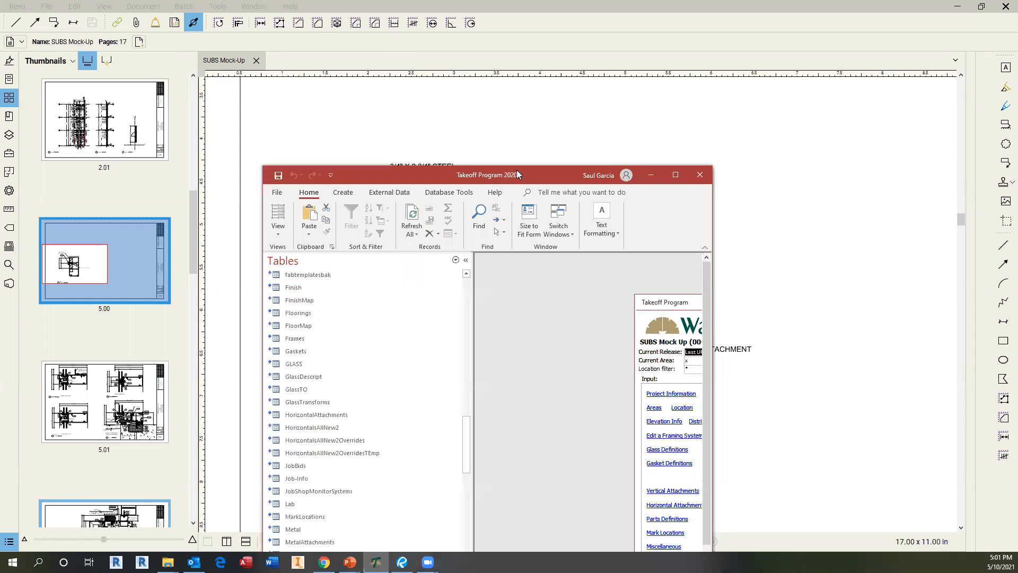
double_click(516, 172)
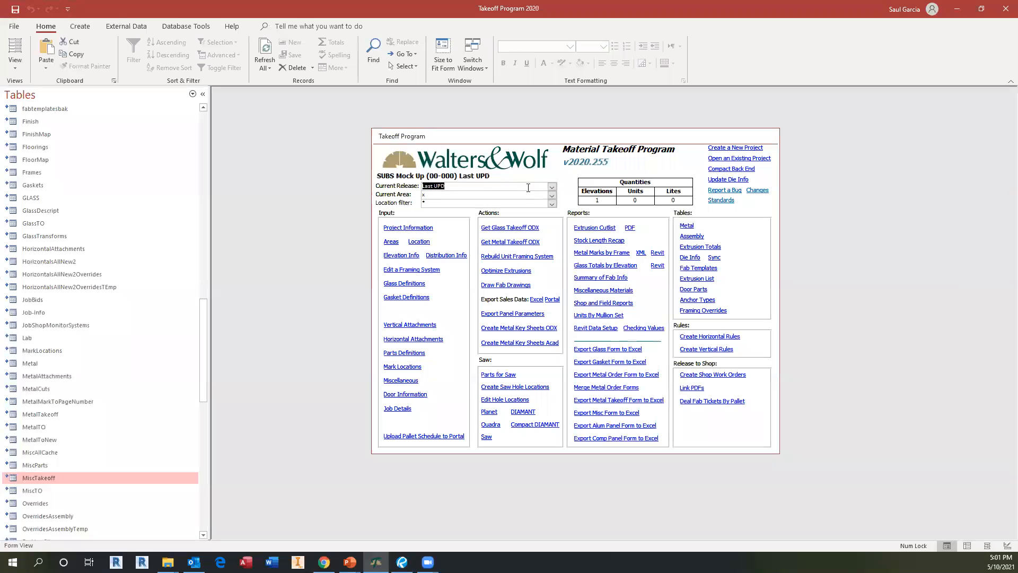
click(552, 186)
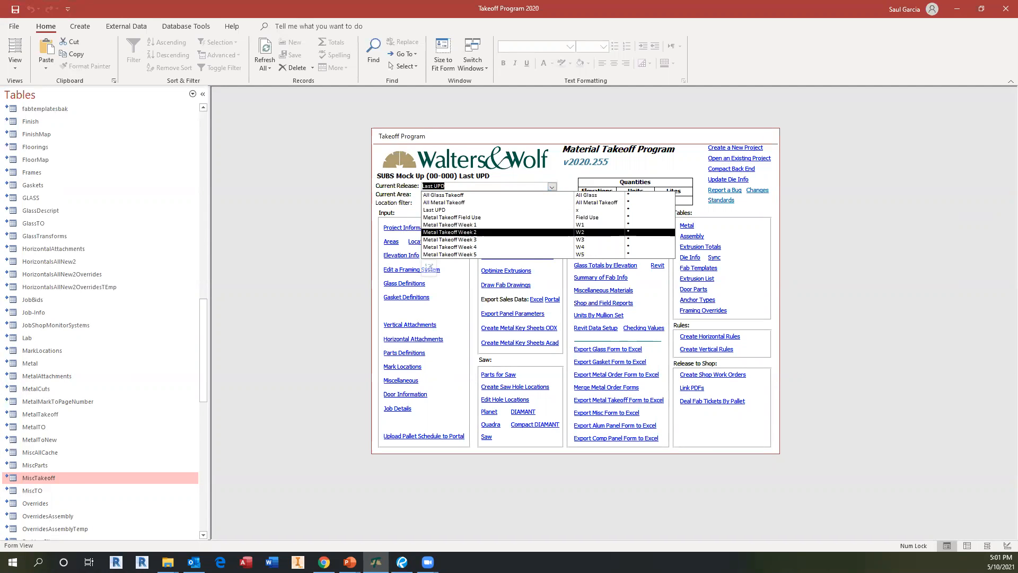
click(447, 232)
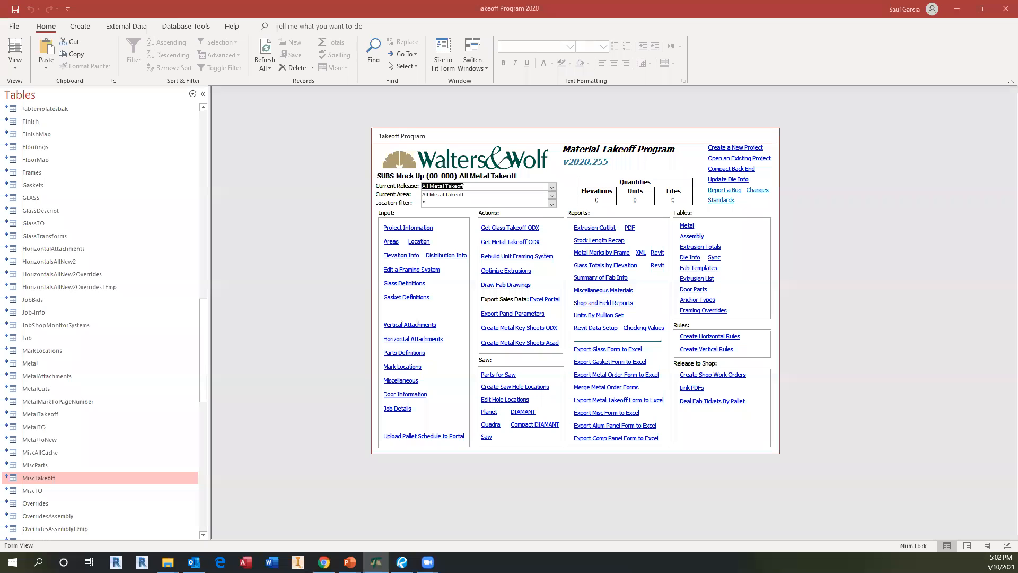
click(552, 187)
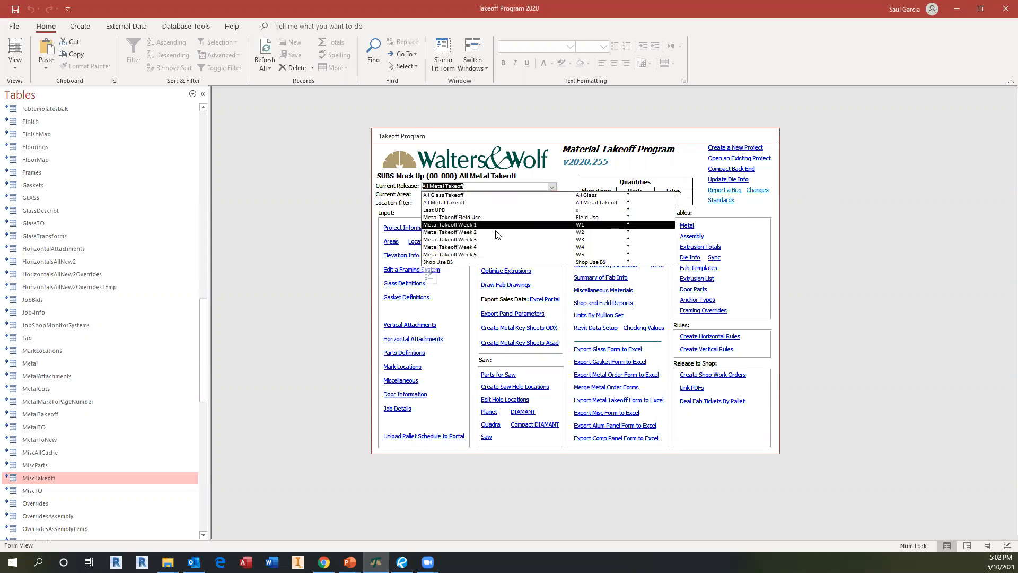
click(443, 262)
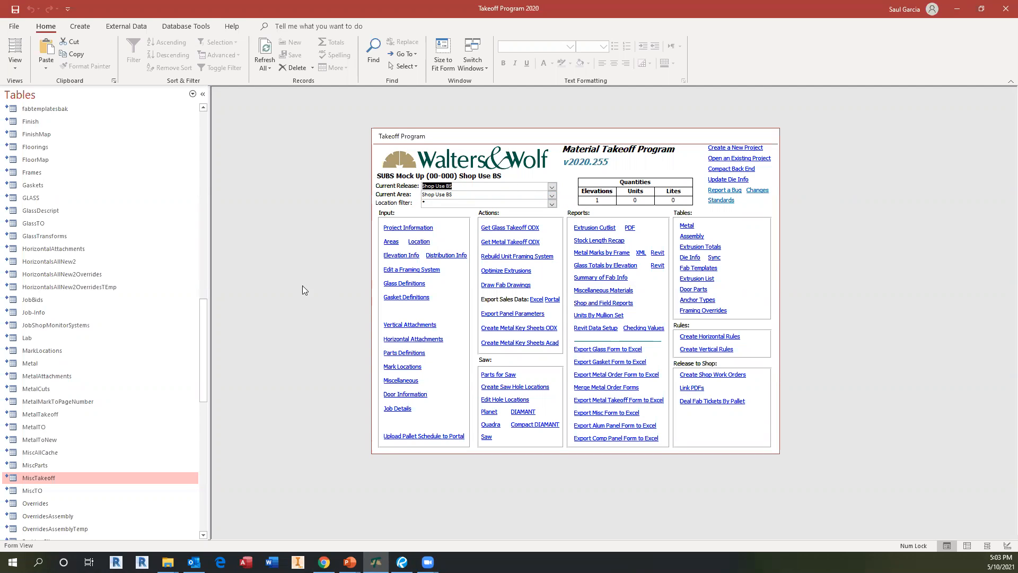
Open the MiscTakeoff table, highlight the 62-c-p bolt record, and move the table window clear of the Takeoff Program form.
click(192, 94)
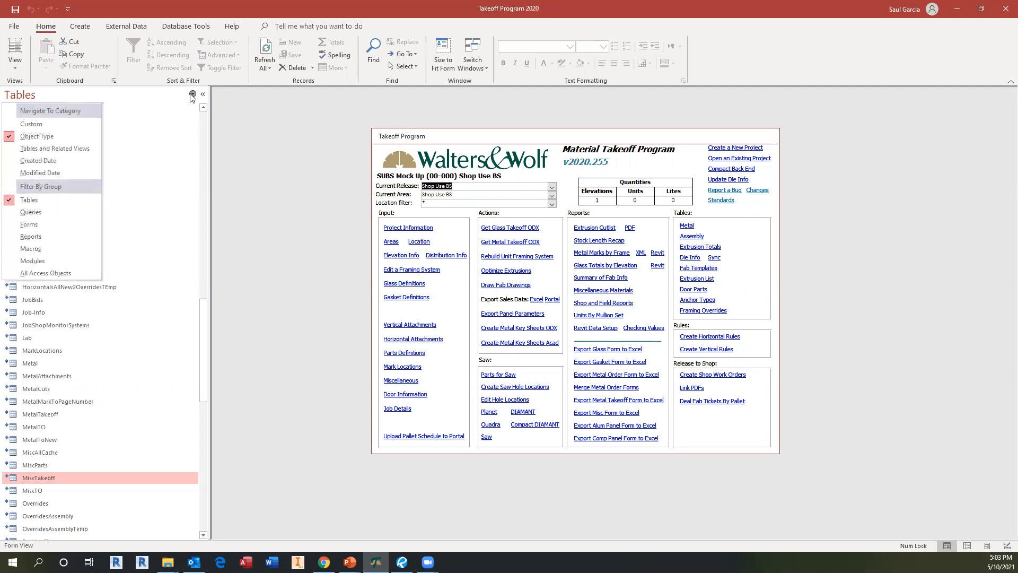
click(44, 199)
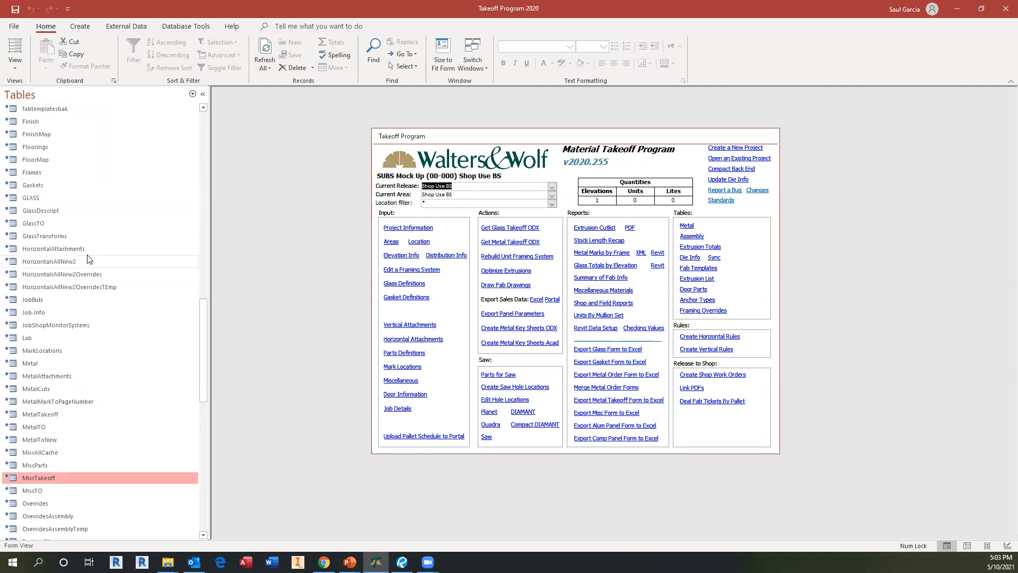
double_click(43, 477)
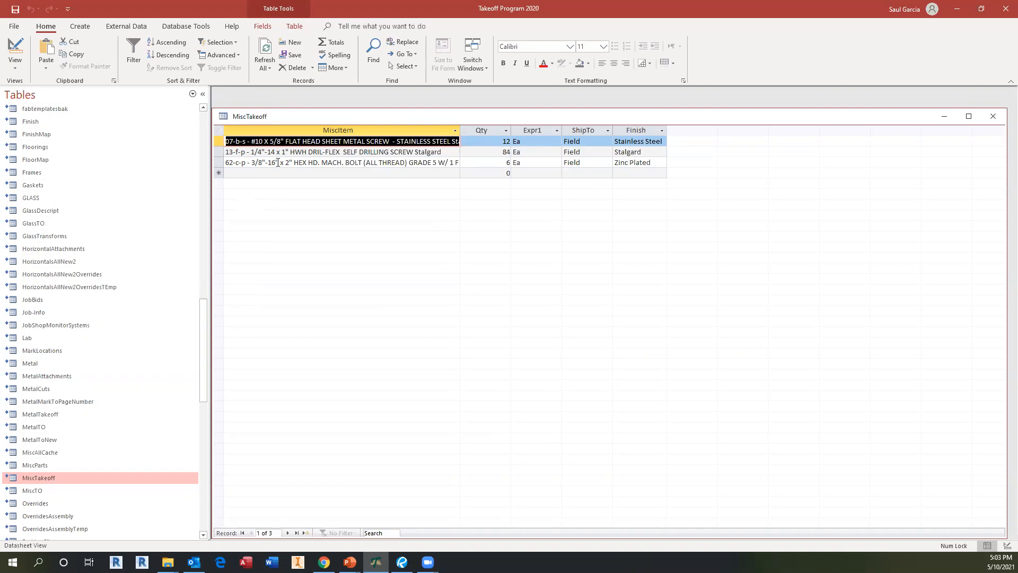
click(217, 162)
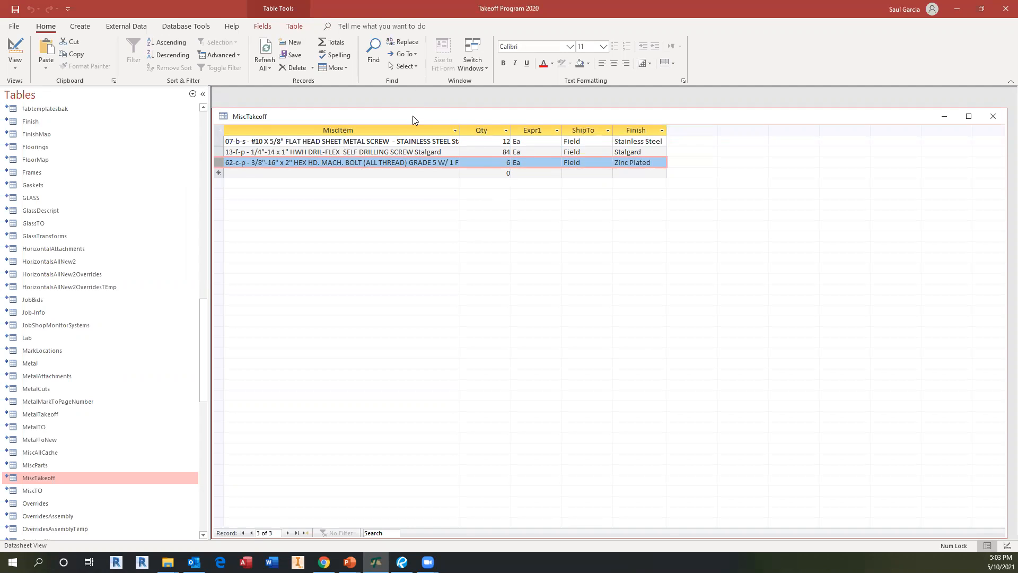
drag(413, 119, 553, 308)
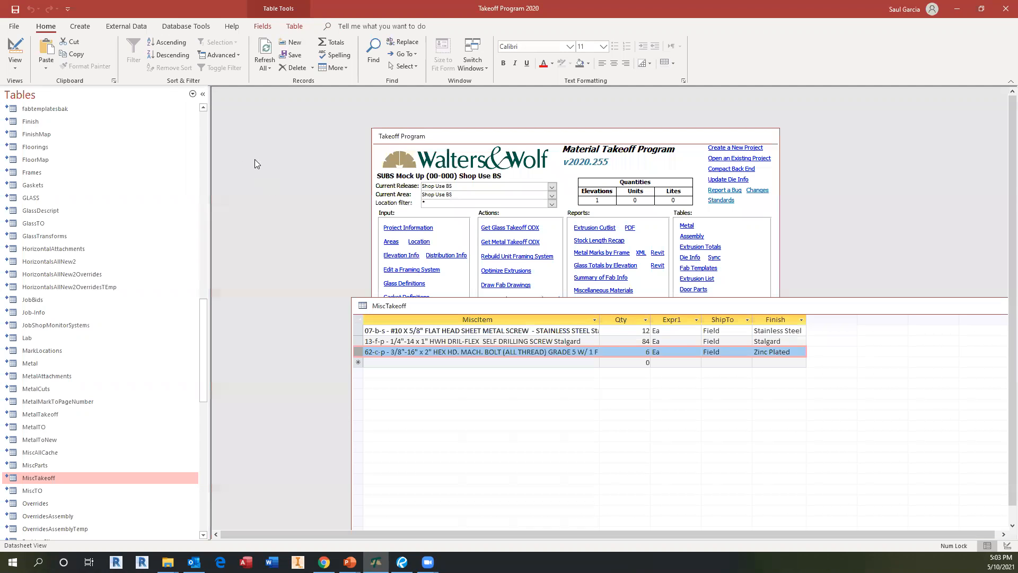
Look through the database's forms and reports for the metal distribution totals.
click(192, 94)
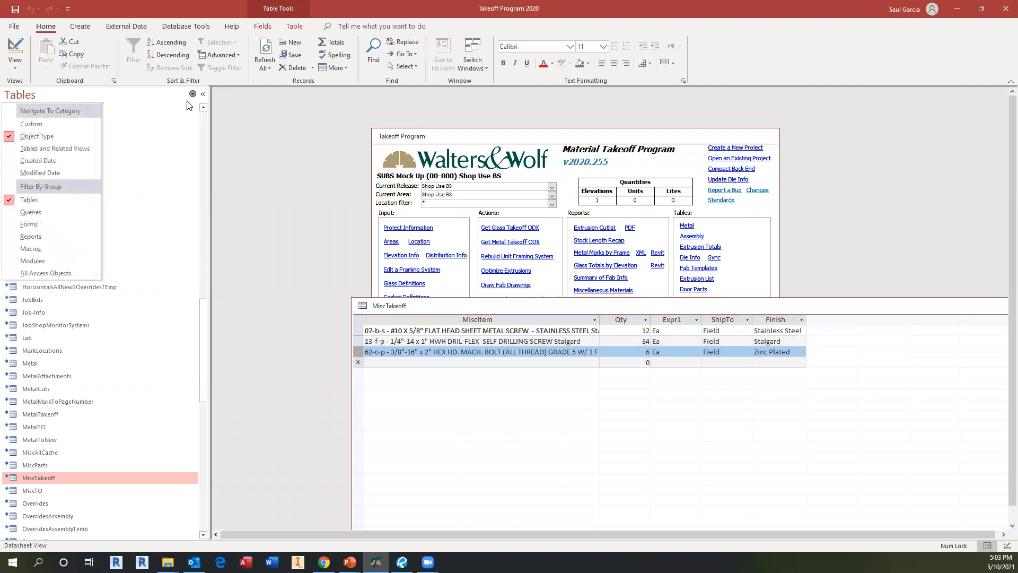
click(33, 223)
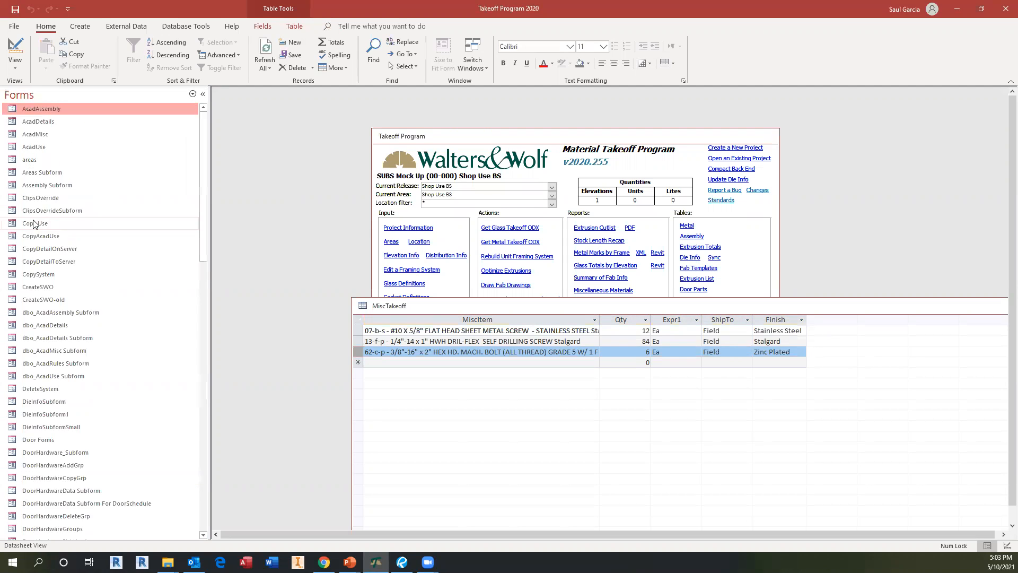
drag(205, 195, 204, 256)
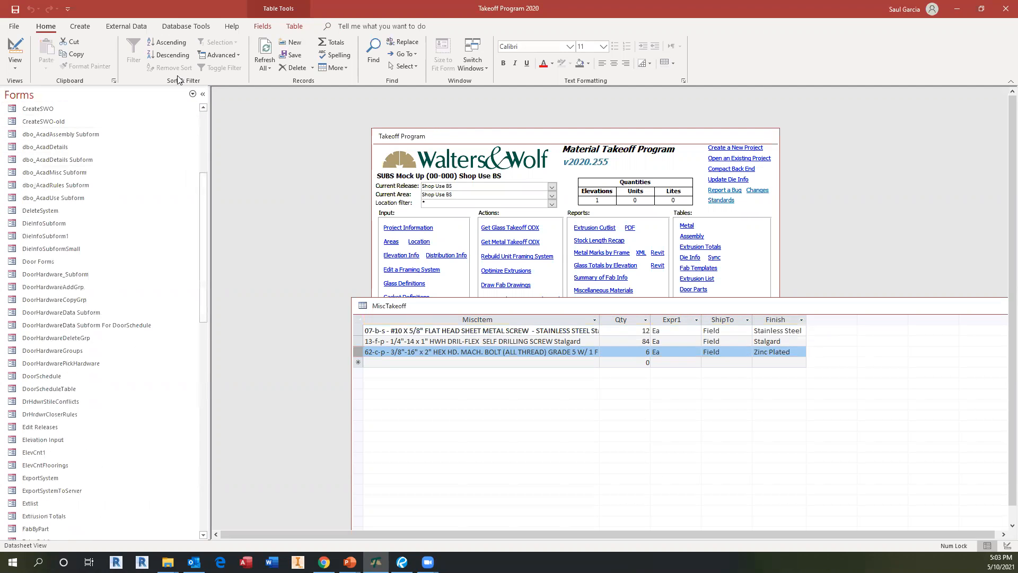
click(192, 94)
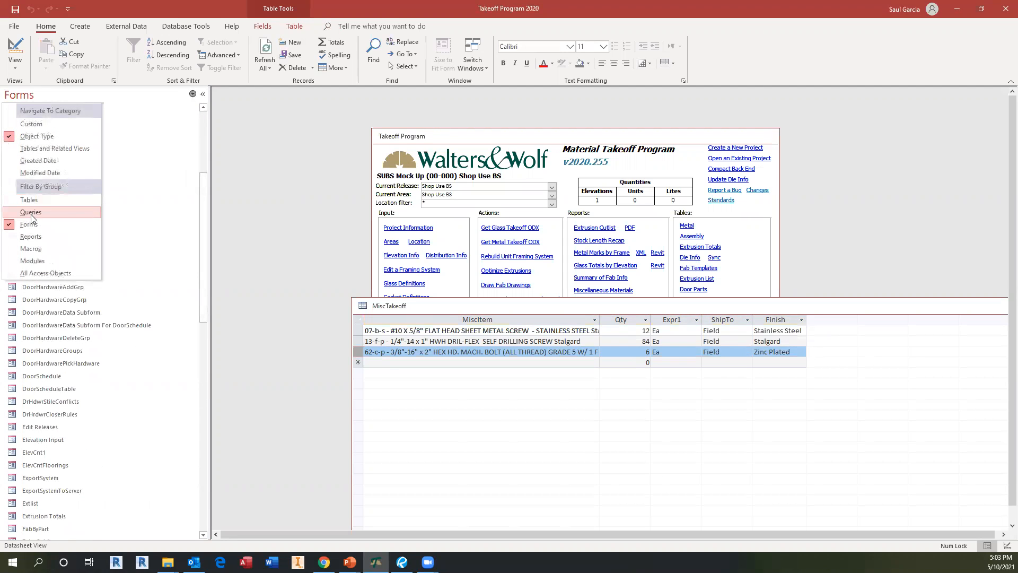
click(31, 237)
scroll(68, 329, down, 10)
scroll(68, 329, up, 3)
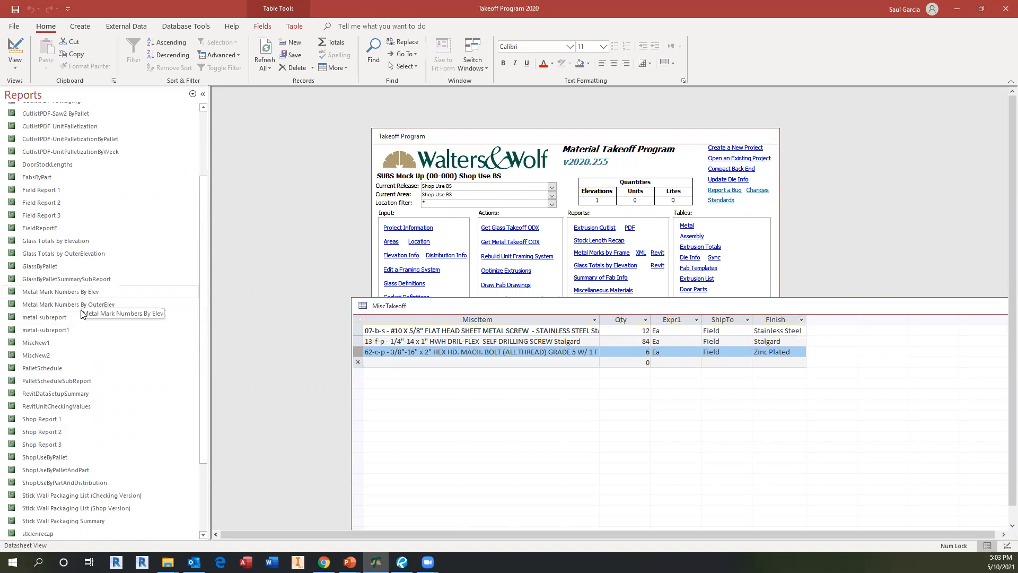
scroll(159, 111, up, 3)
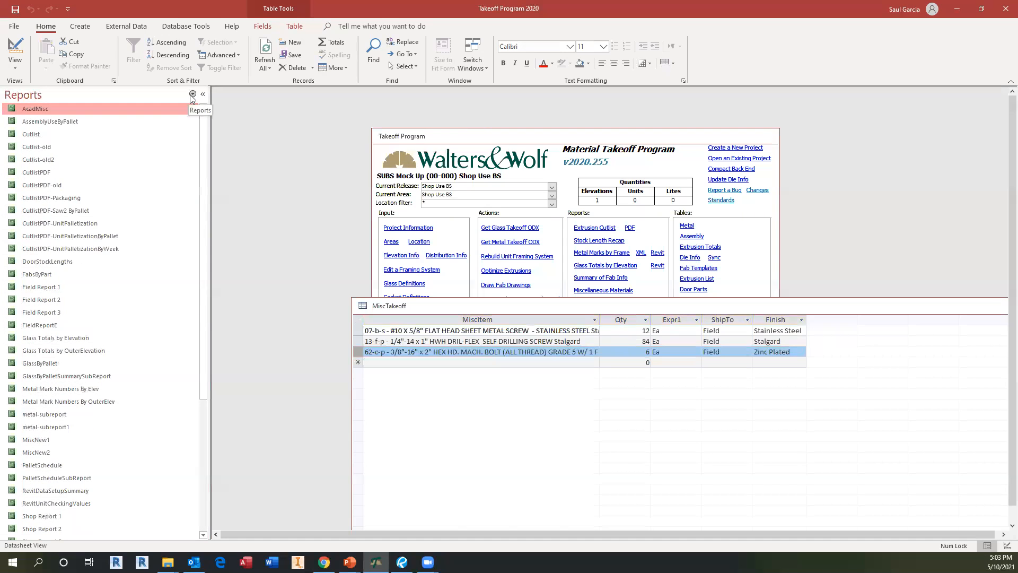
Open the MetalTotalsPerDistribution query, mark the STL23434 record, and move the results window aside.
click(192, 94)
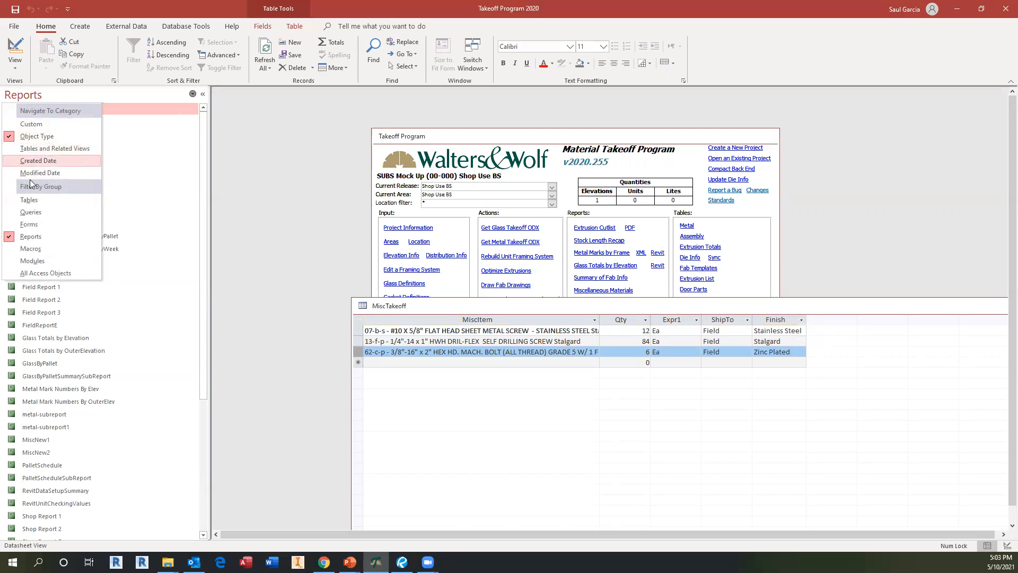
click(30, 211)
scroll(100, 291, down, 10)
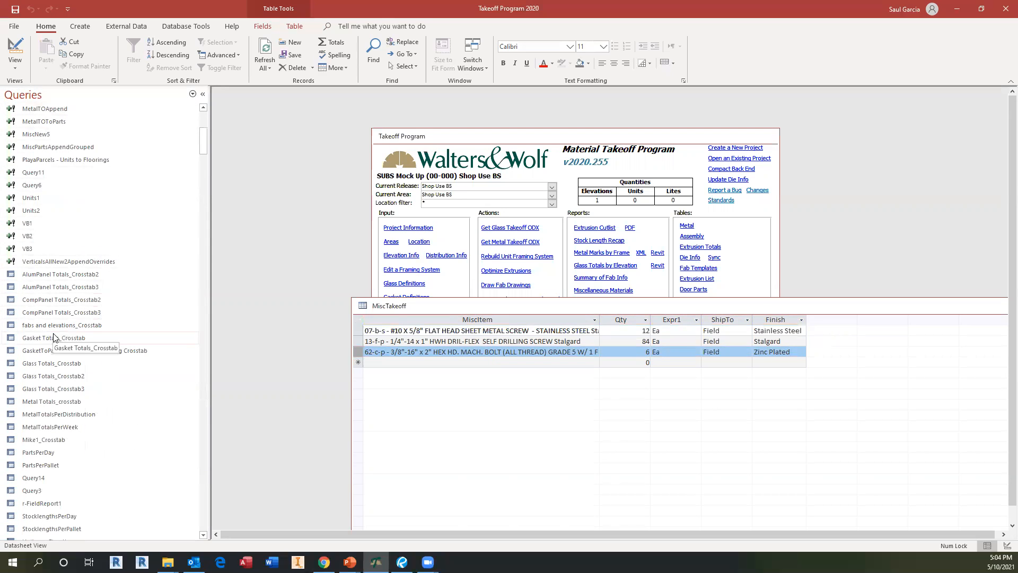
double_click(55, 413)
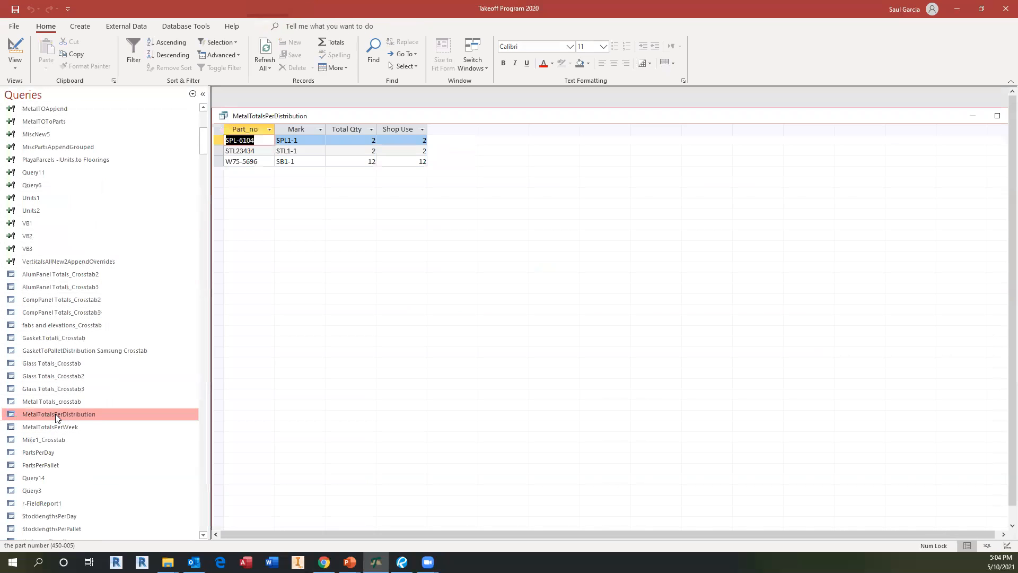
click(242, 150)
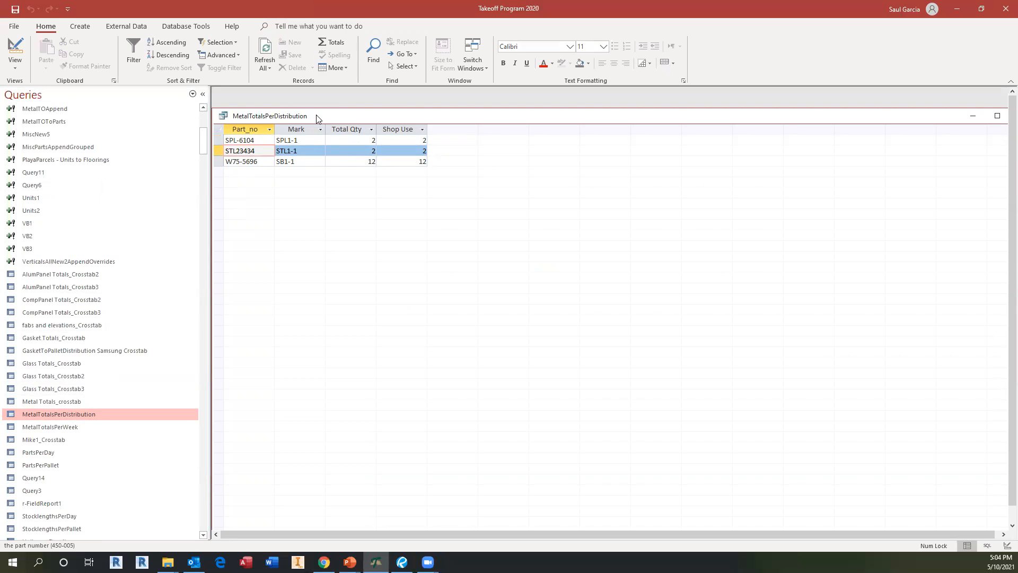
drag(318, 118, 511, 155)
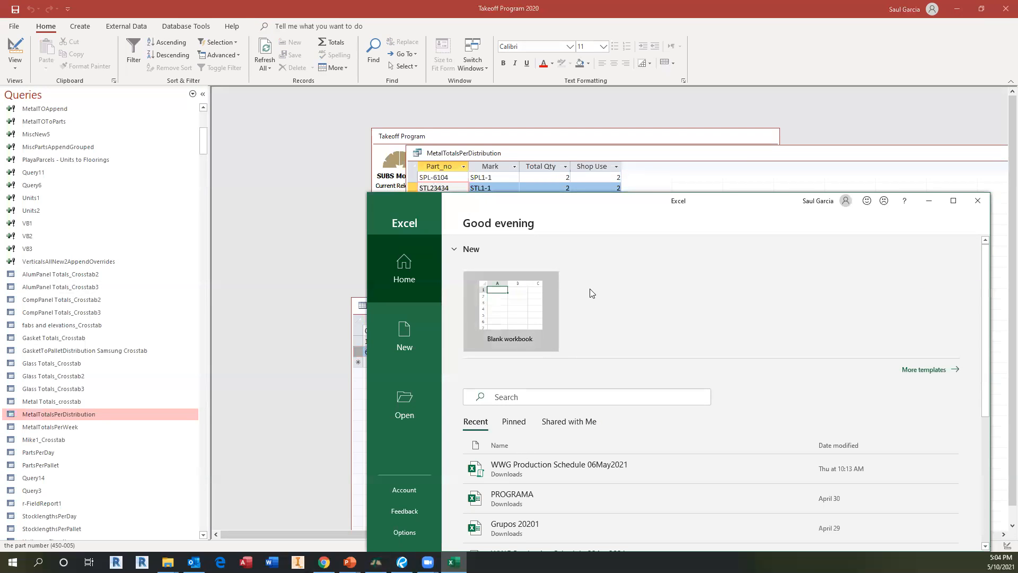
Switch to Excel and create a workbook from the BreakShapeOrSteelDistributionSheet template.
click(952, 200)
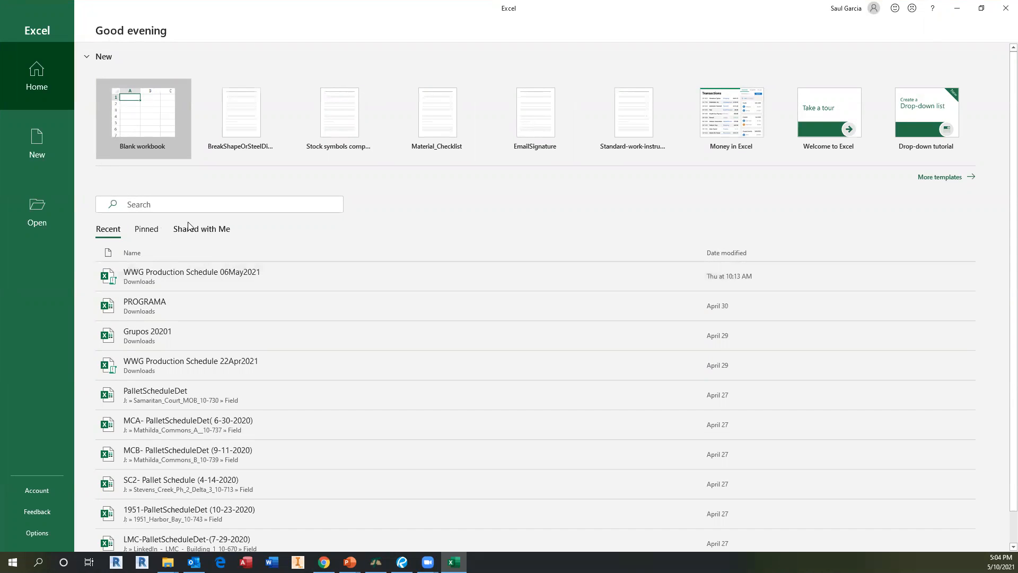
click(251, 108)
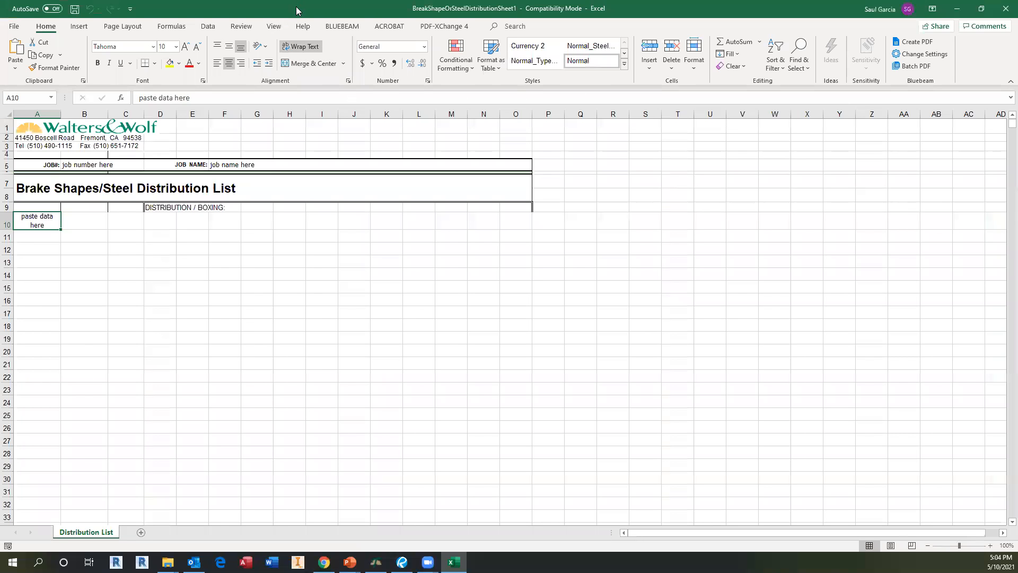
double_click(297, 11)
Copy all MetalTotalsPerDistribution records with their headers from Access into the distribution sheet starting at cell A10.
click(425, 166)
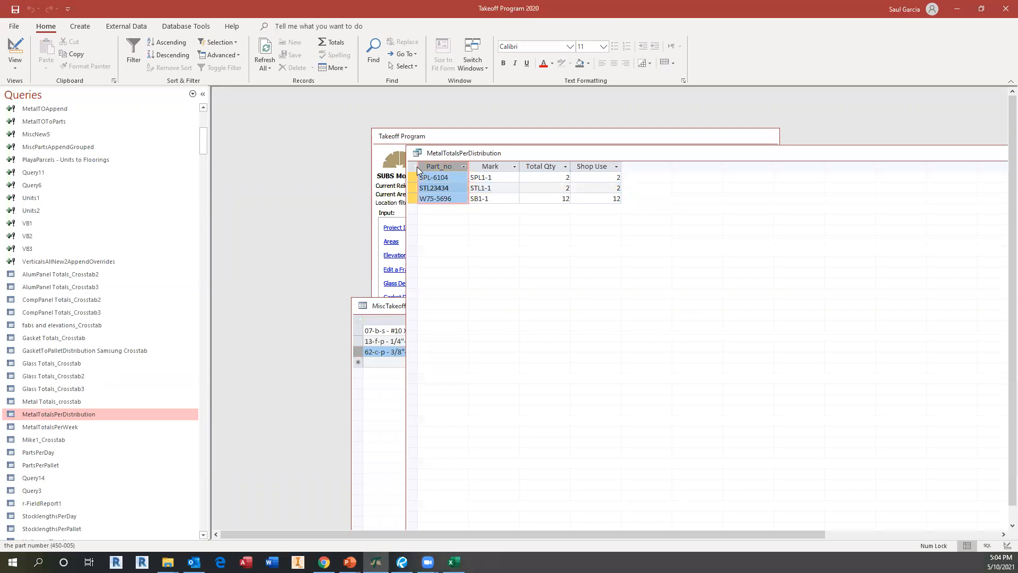
click(413, 168)
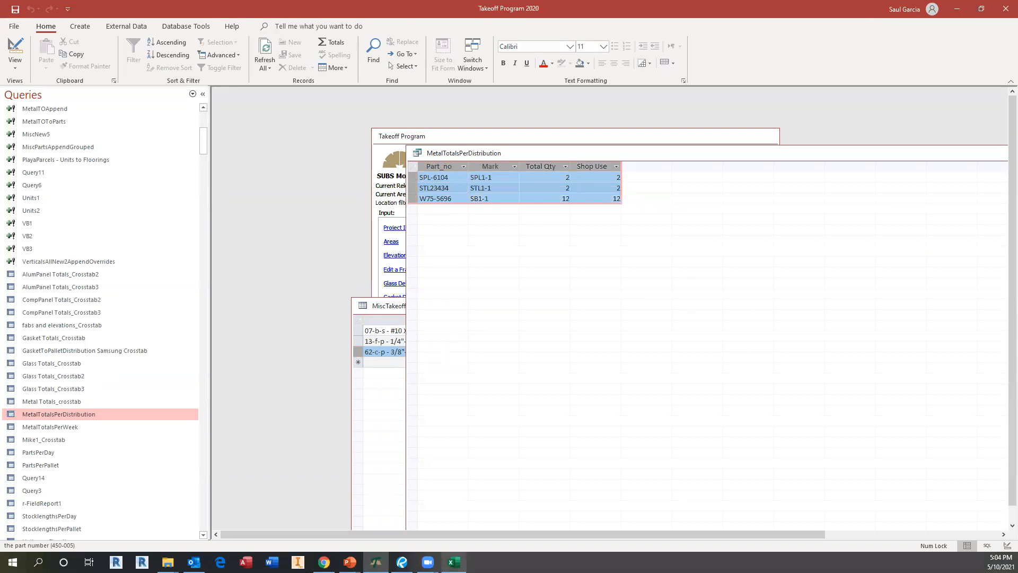
click(454, 562)
double_click(589, 298)
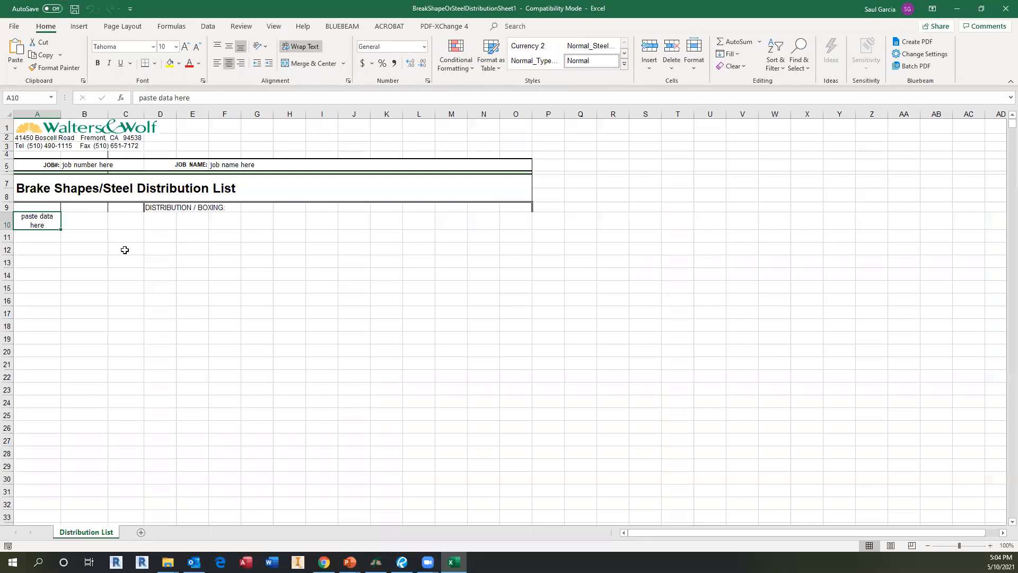
text(Part_no	Mark	Total Qty	Shop Use SPL-6104	SPL1-1	2	2 STL23434	STL1-1	2	2 W75-5696	SB1-1	12	12)
click(72, 236)
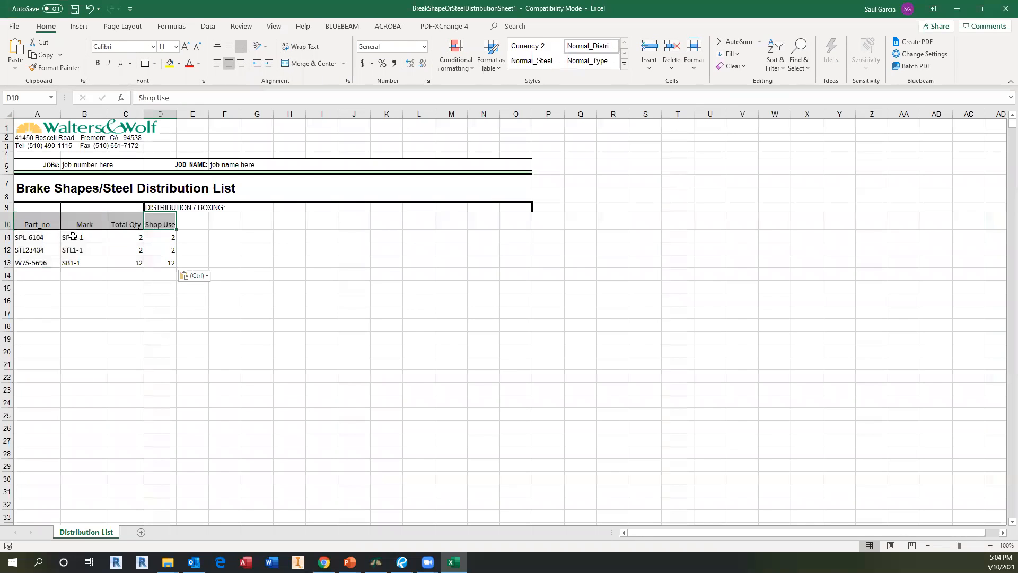
Delete the SPL-6104 and W75-5696 rows so the distribution list keeps only steel part STL23434.
click(8, 237)
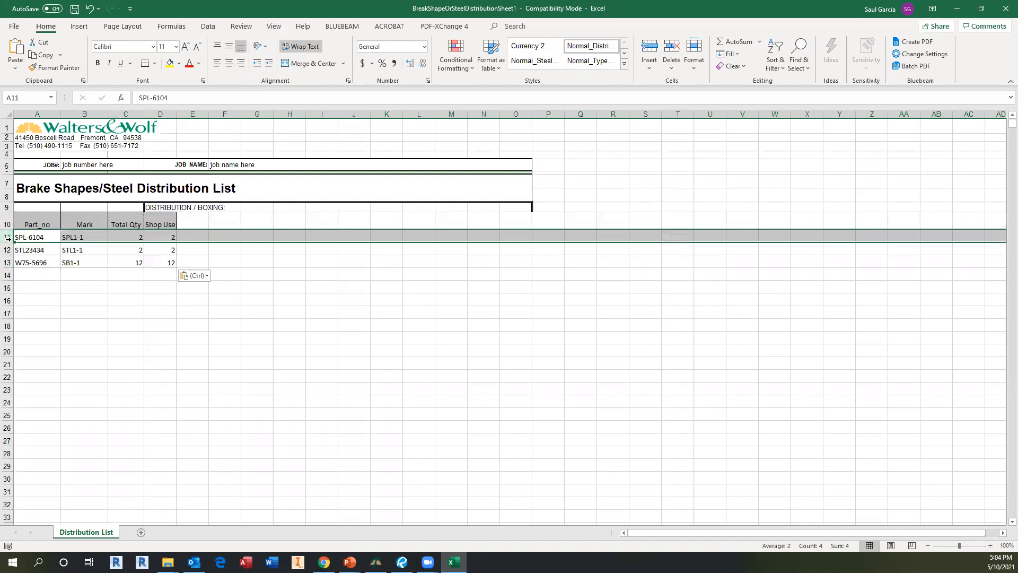
right_click(8, 239)
click(48, 340)
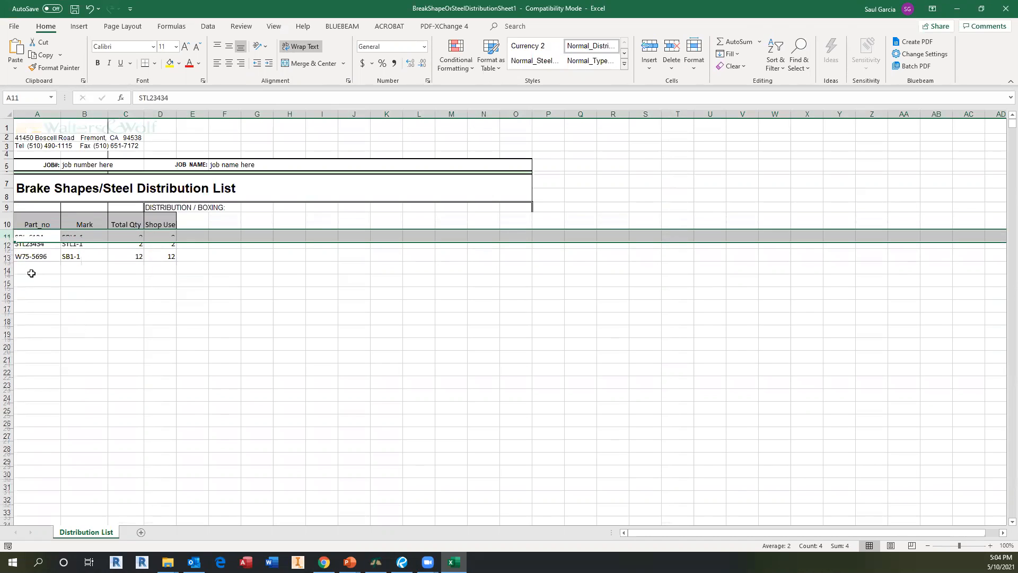
right_click(8, 249)
click(55, 354)
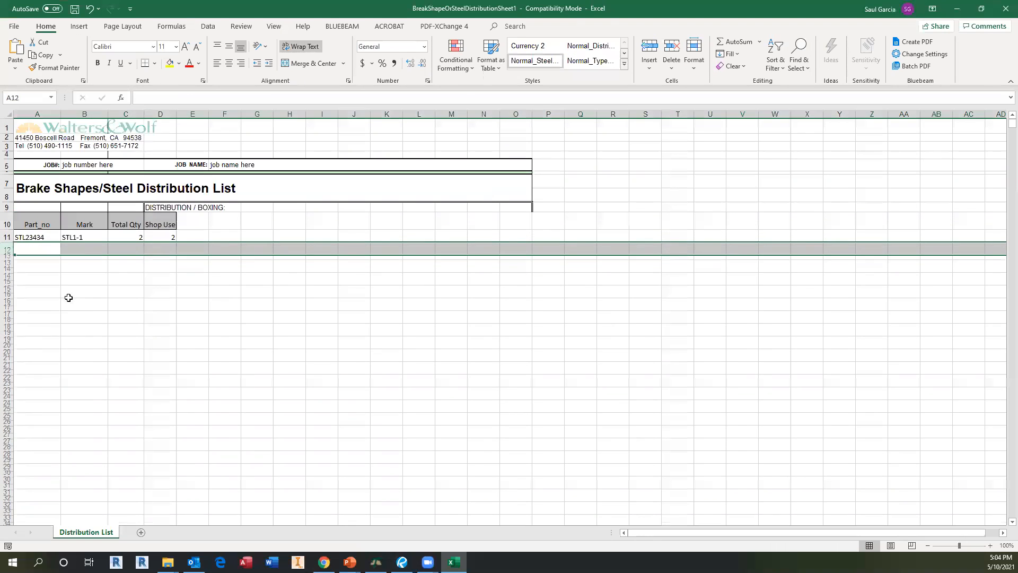
click(35, 237)
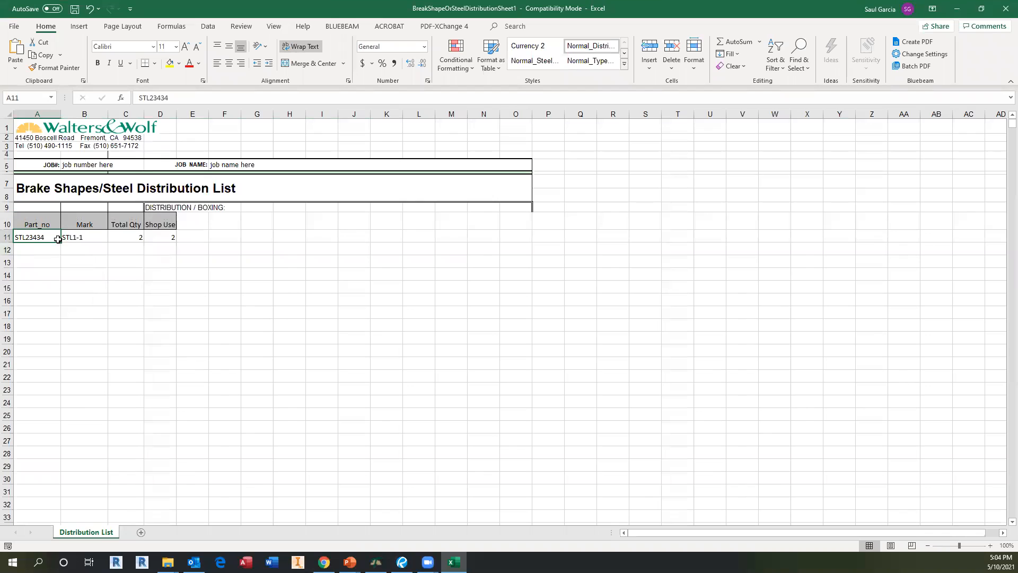
Check the distribution list's title and boxing area, and move the workbook window clear of the Access query results.
click(57, 186)
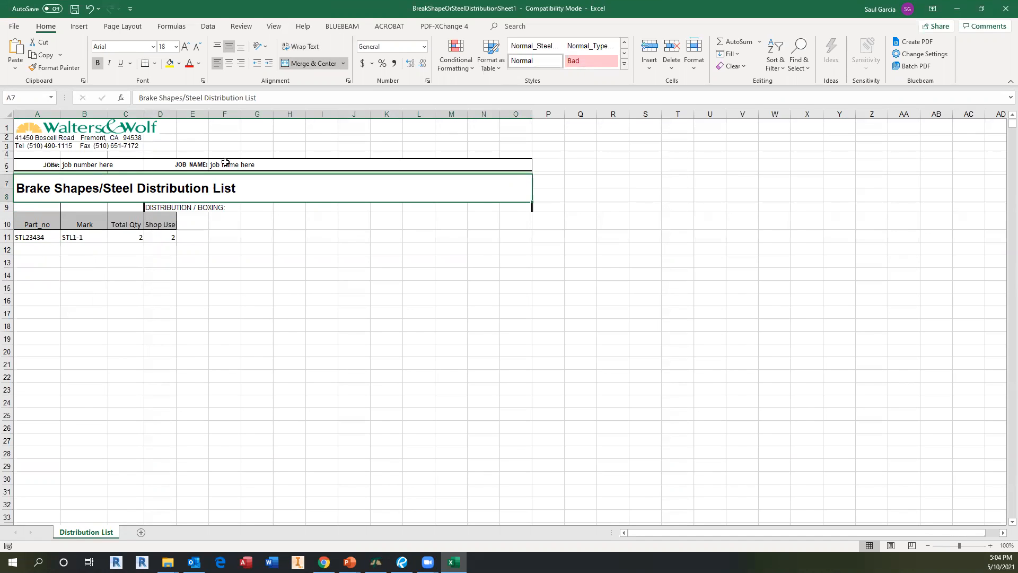
click(220, 219)
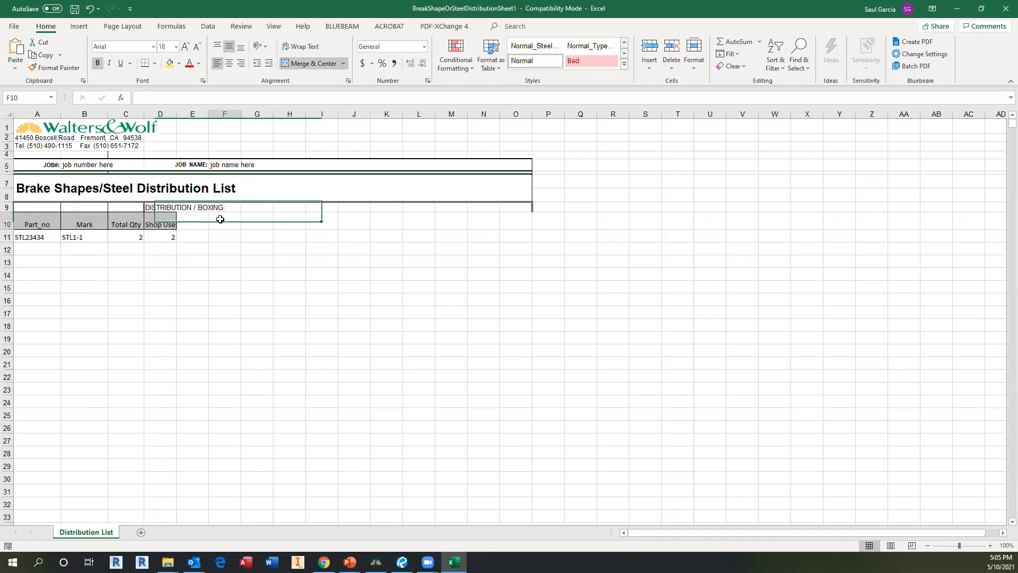
drag(402, 10, 672, 350)
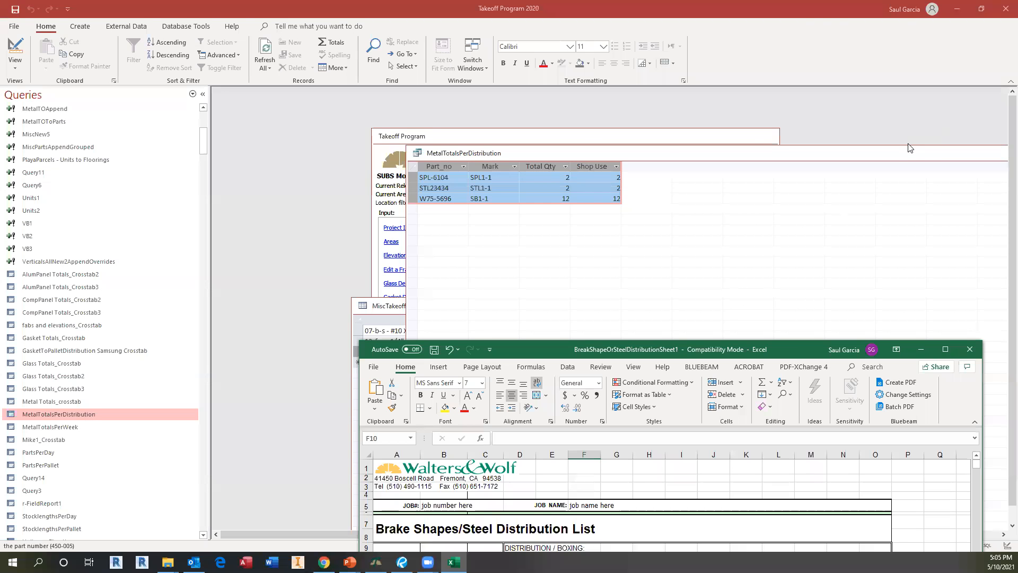
In Access, close the MetalTotalsPerDistribution results and copy the full description of the 3/8"-16 x 2" hex bolt from MiscTakeoff.
click(901, 157)
click(896, 157)
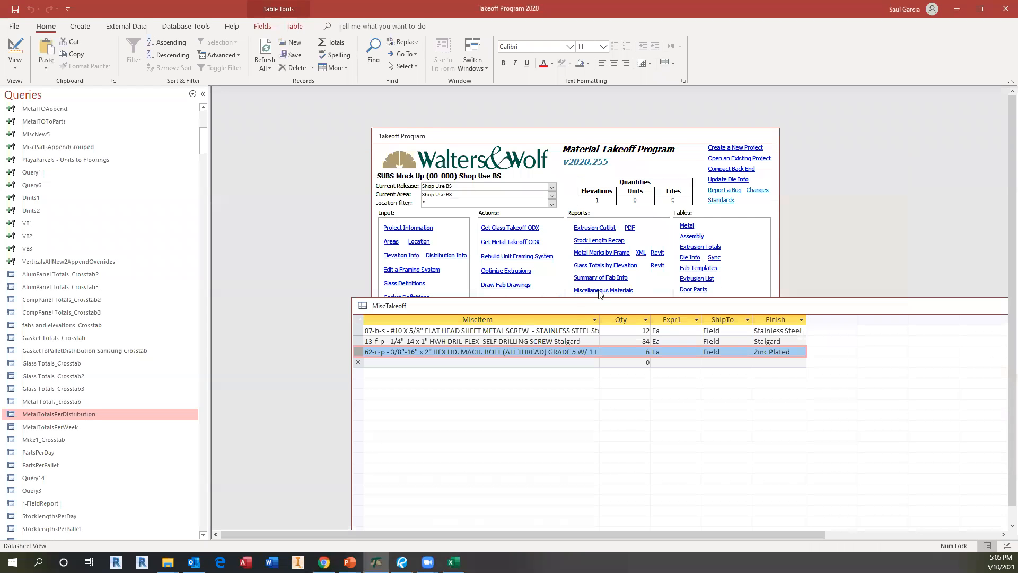
click(457, 352)
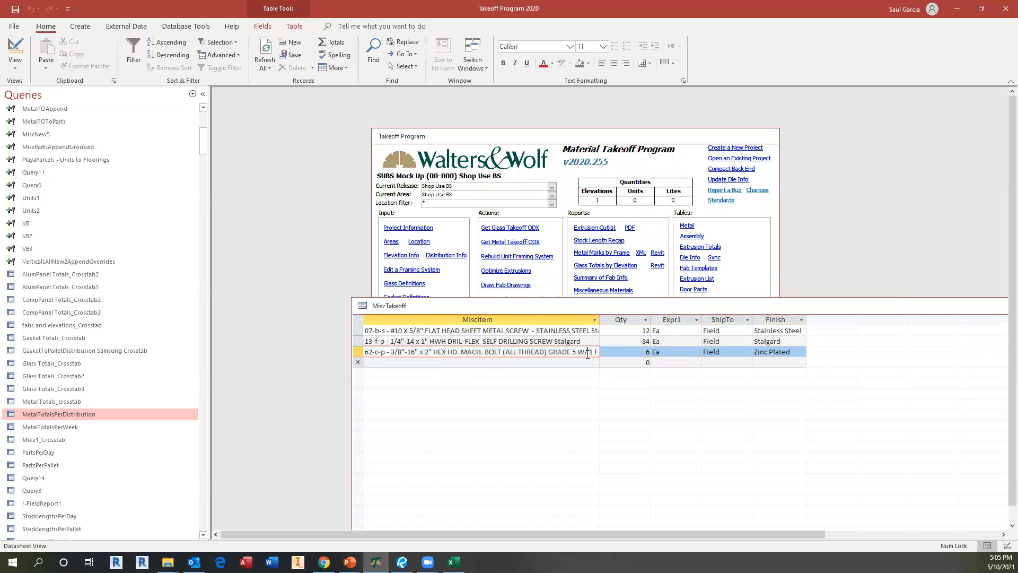
key(ctrl+a)
double_click(575, 353)
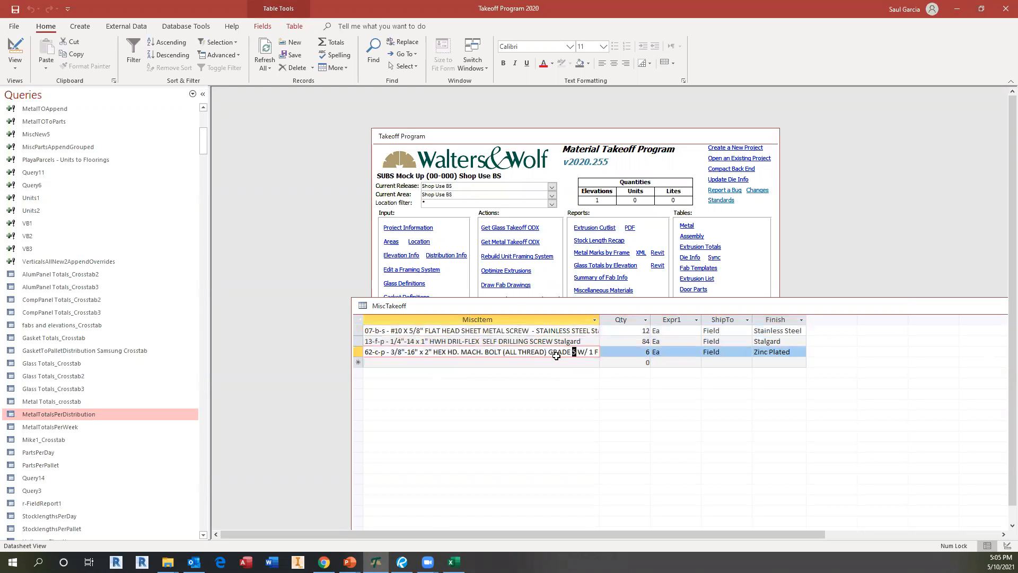
drag(366, 353, 631, 358)
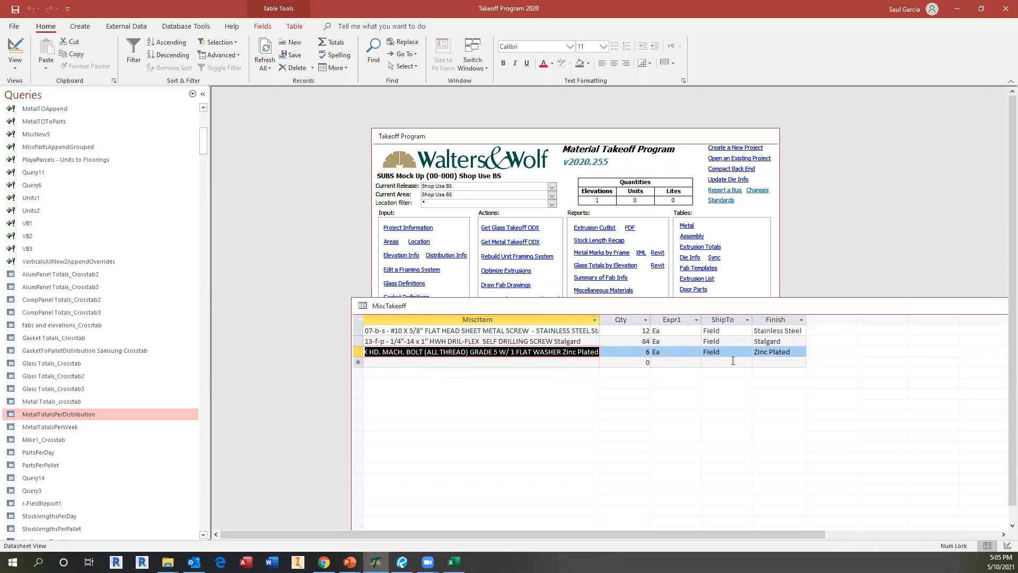
key(ctrl+c)
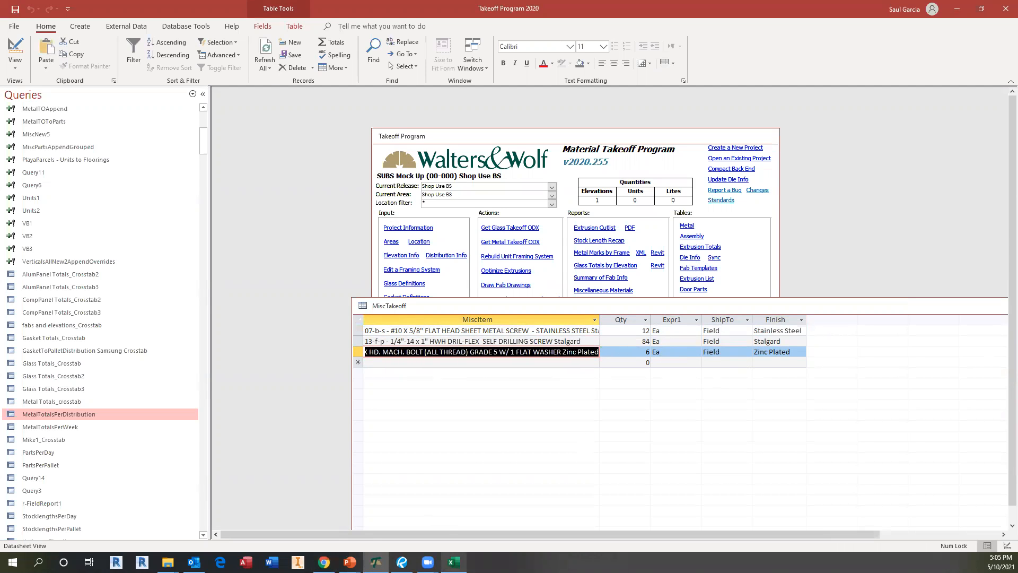
Switch to the Excel distribution sheet and paste the bolt description into E10 as a new column heading beside Shop Use.
click(455, 562)
drag(517, 353, 368, 103)
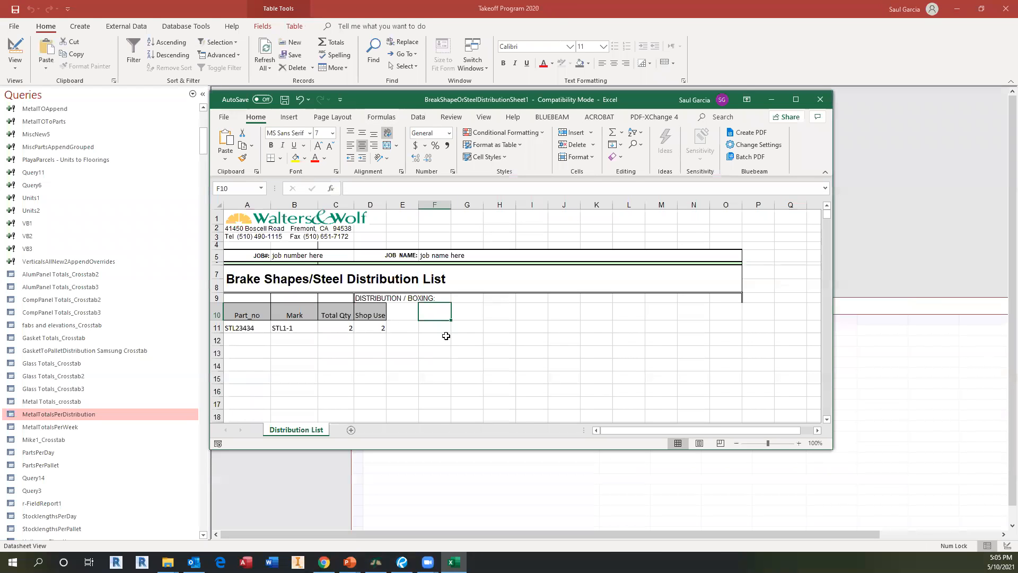
click(403, 312)
key(ctrl+v)
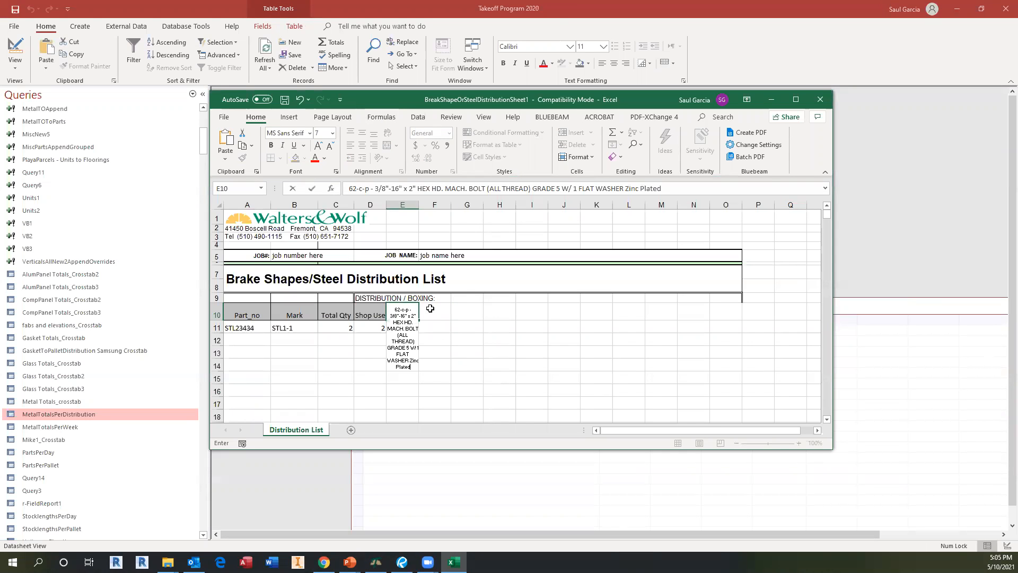
click(459, 324)
Maximize the workbook, widen column E and make row 10 taller to fit the bolt description.
drag(414, 205, 500, 205)
click(796, 99)
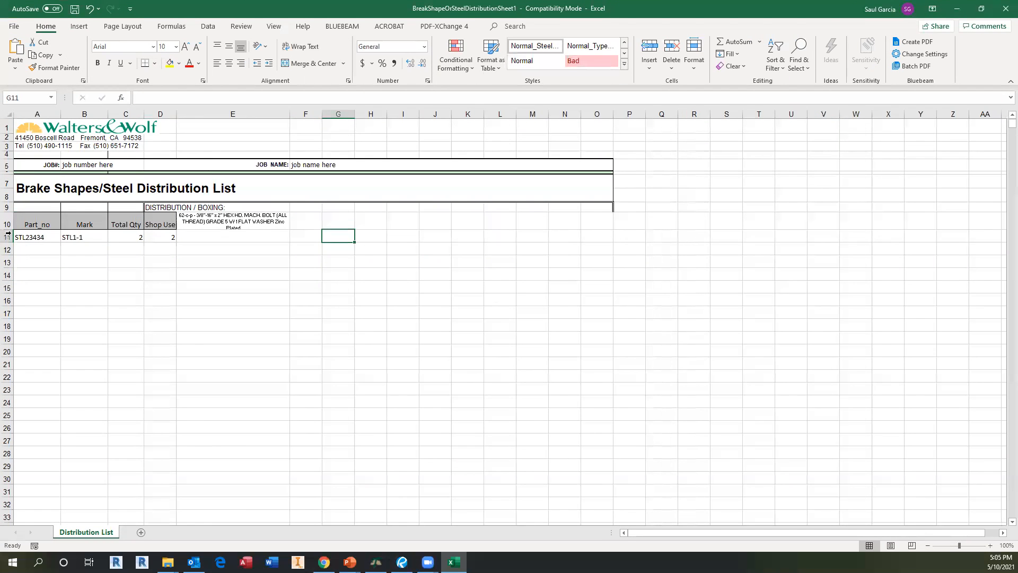
drag(7, 229, 7, 247)
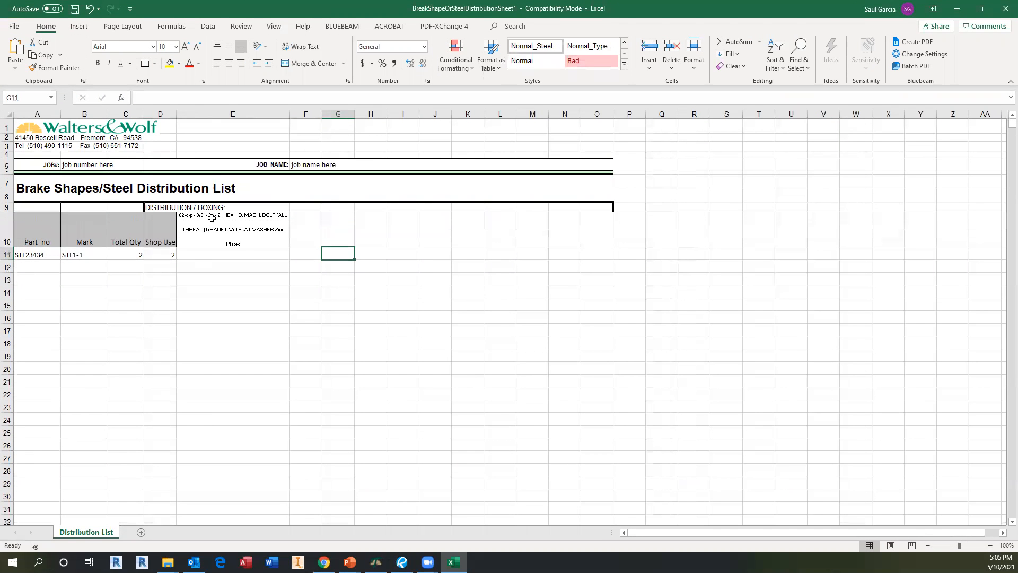
Increase the font size of the bolt description in E10 to 9.
click(212, 219)
click(185, 48)
click(186, 48)
Restore the workbook to a smaller window and enter a bolt quantity of 6 in E11 for part STL23434.
click(246, 257)
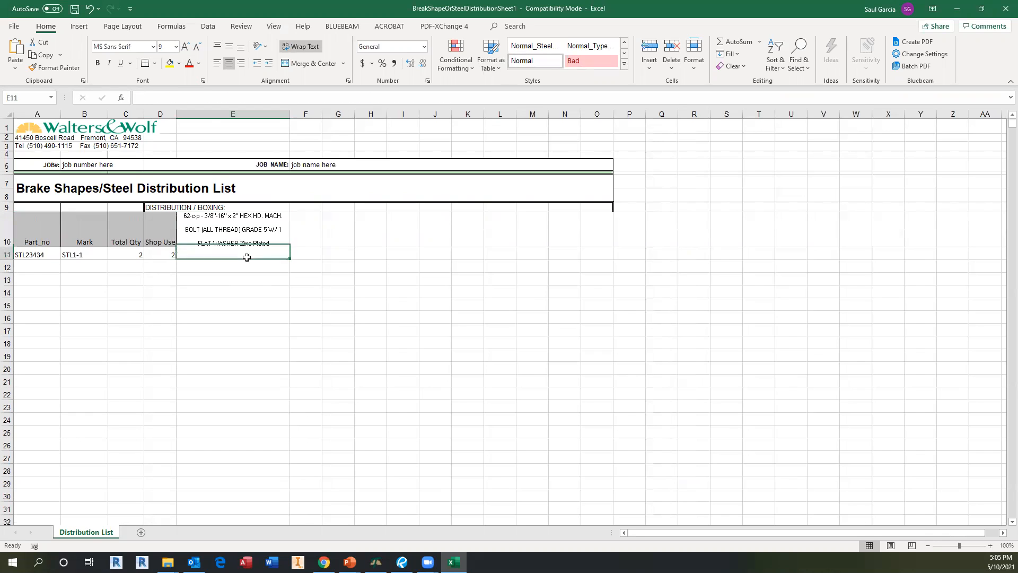
double_click(552, 12)
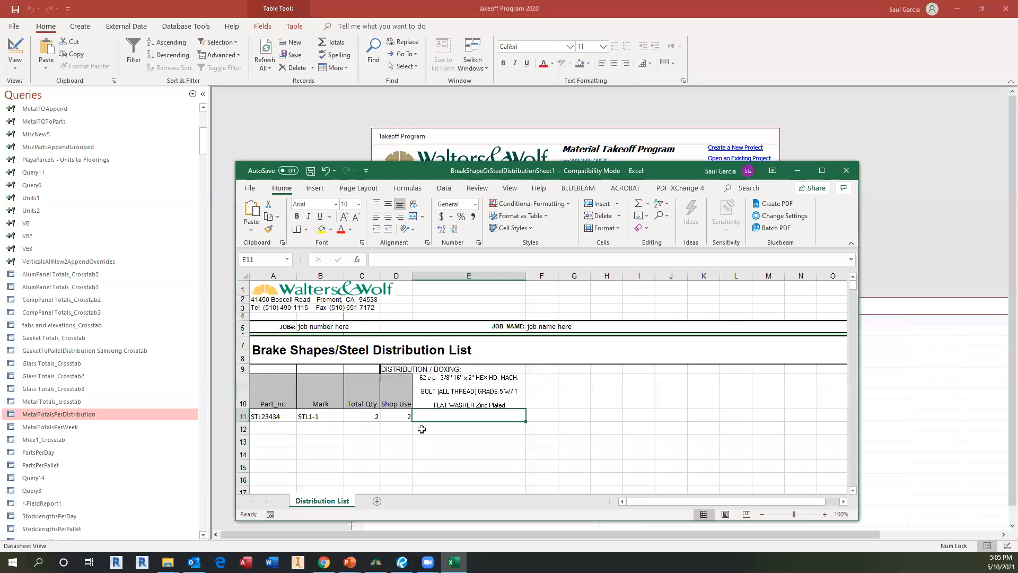
text(6)
key(Return)
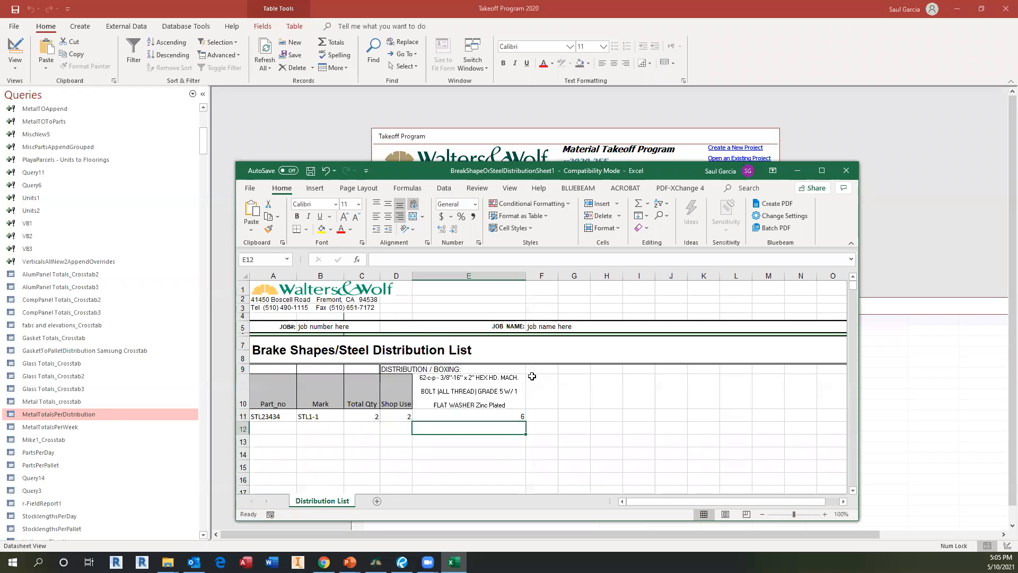
click(499, 419)
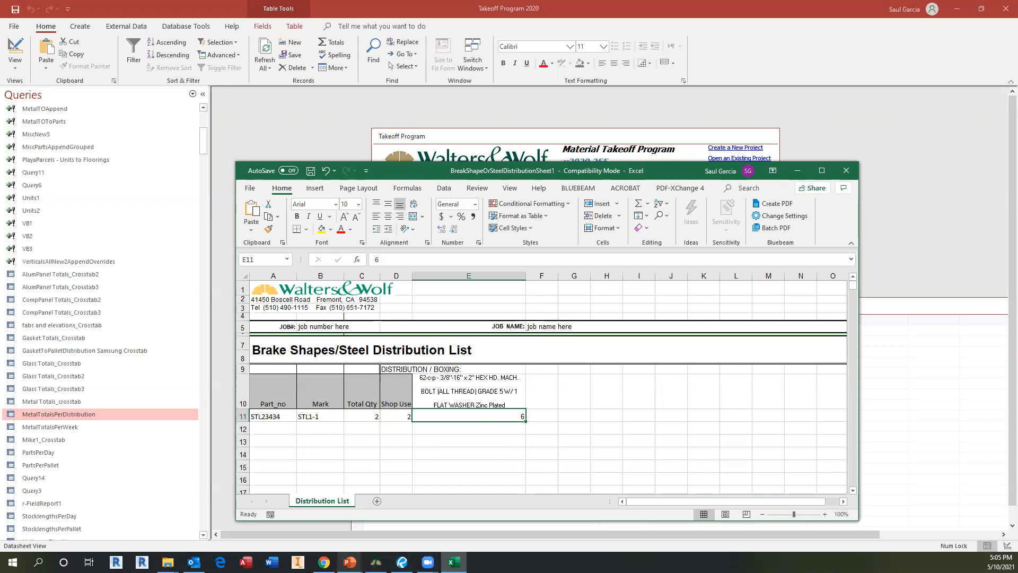
Switch to the PowerPoint slide show and advance to the slide on save locations for all files.
click(349, 561)
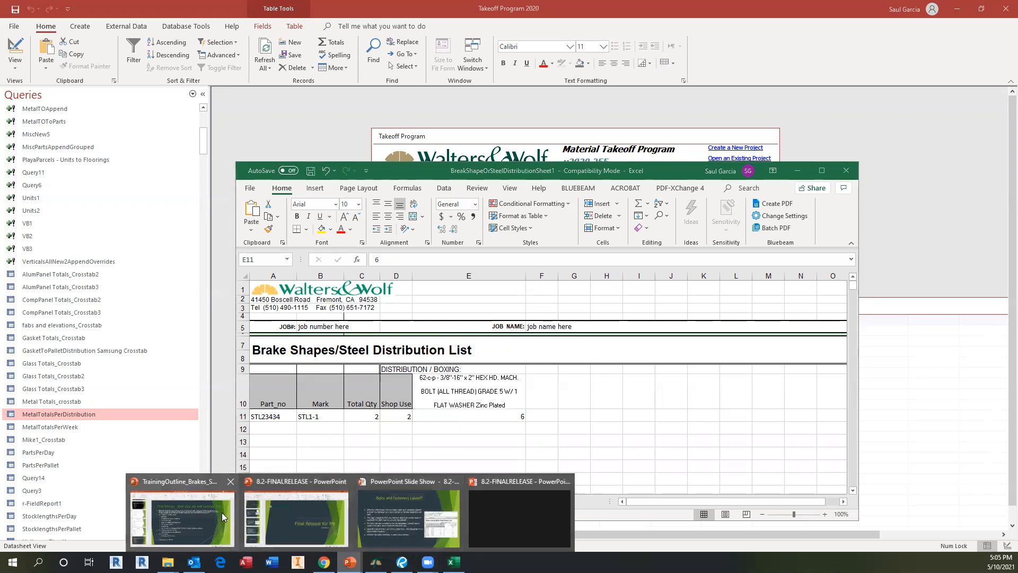
click(413, 509)
click(606, 415)
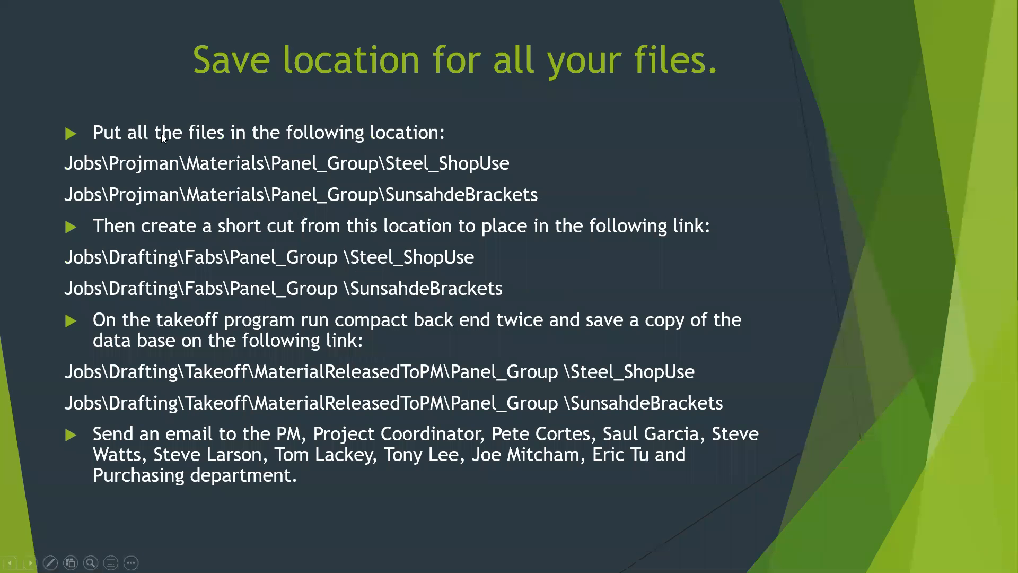